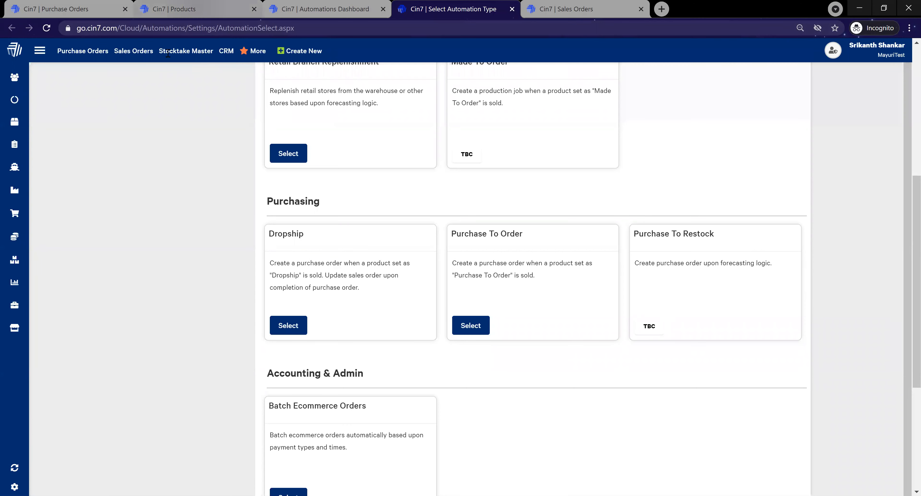
Step: Open the Saka Tshirt and Tierney Cap records from the product list in separate tabs
left_click(196, 11)
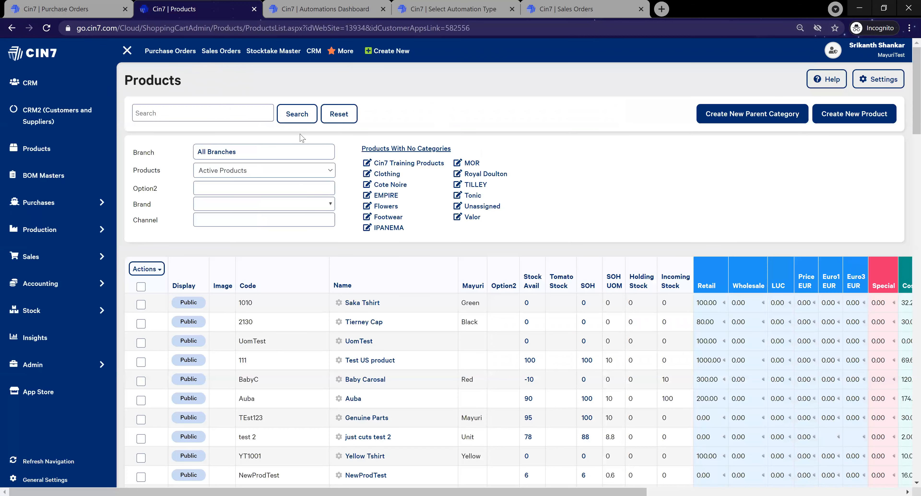
left_click(125, 52)
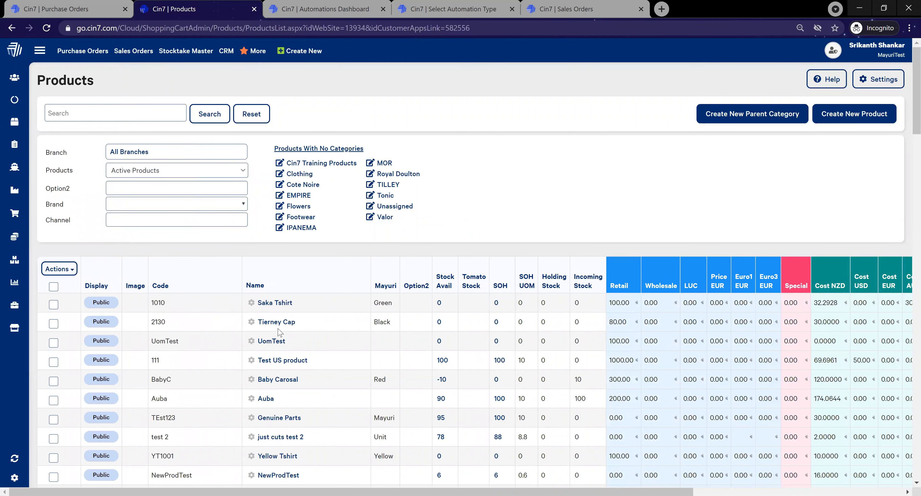
left_click(273, 302)
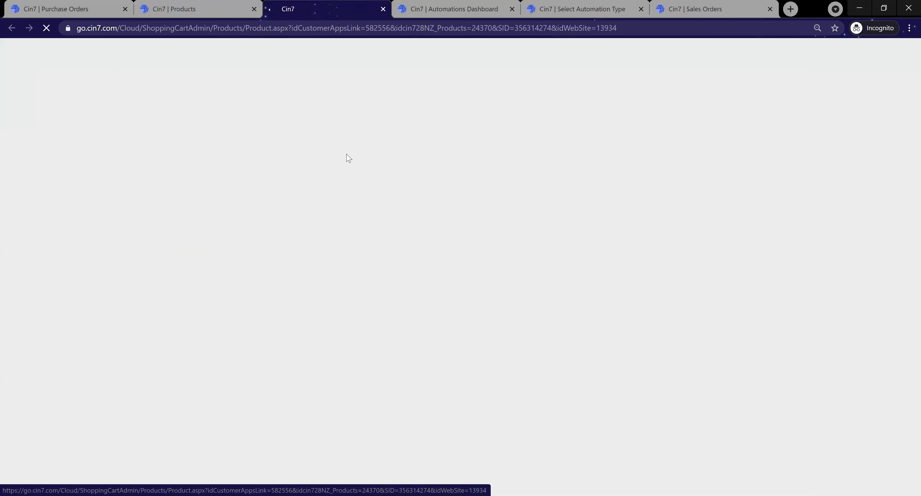
key("ctrl+shift+Tab")
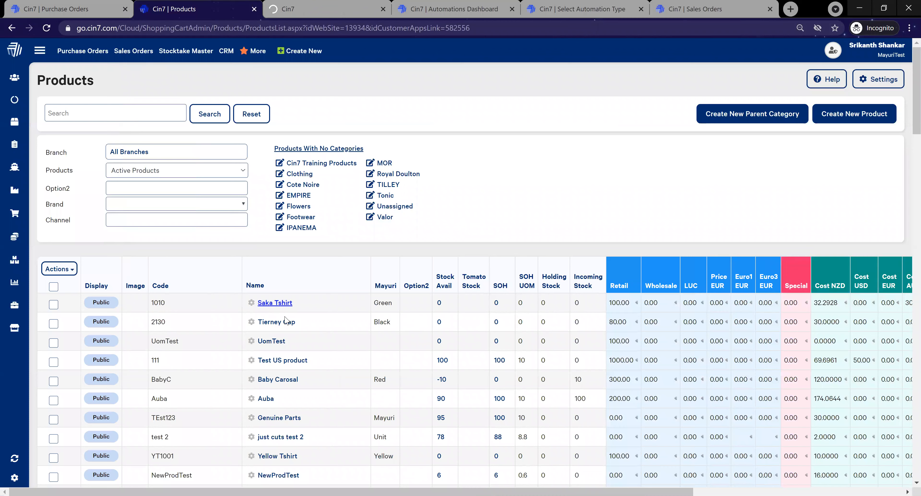
left_click(281, 322, "ctrl")
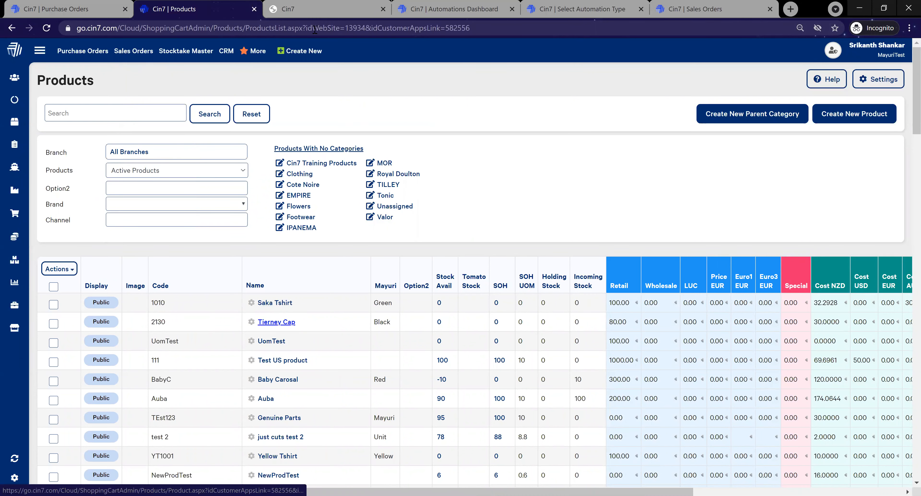
Step: Check the supplier, stock control and order type of Saka Tshirt and Tierney Cap, plus Saka Tshirt's options and pricing
left_click(286, 4)
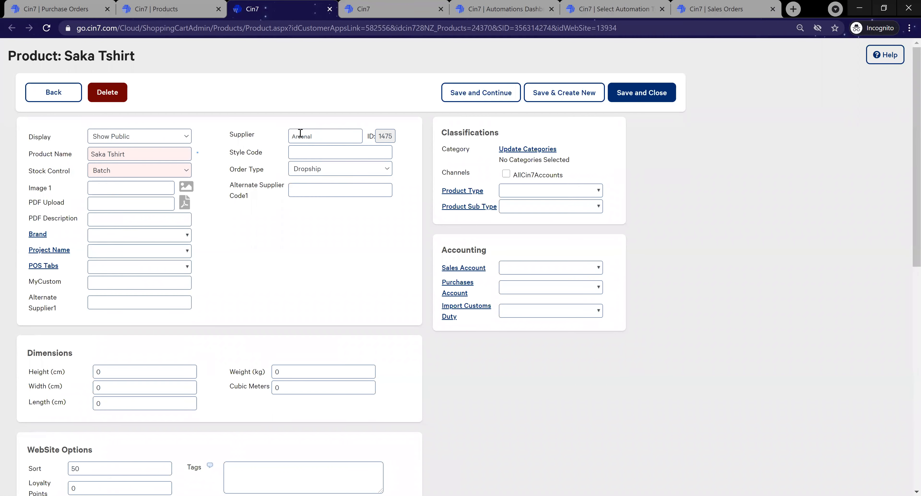
left_click(359, 5)
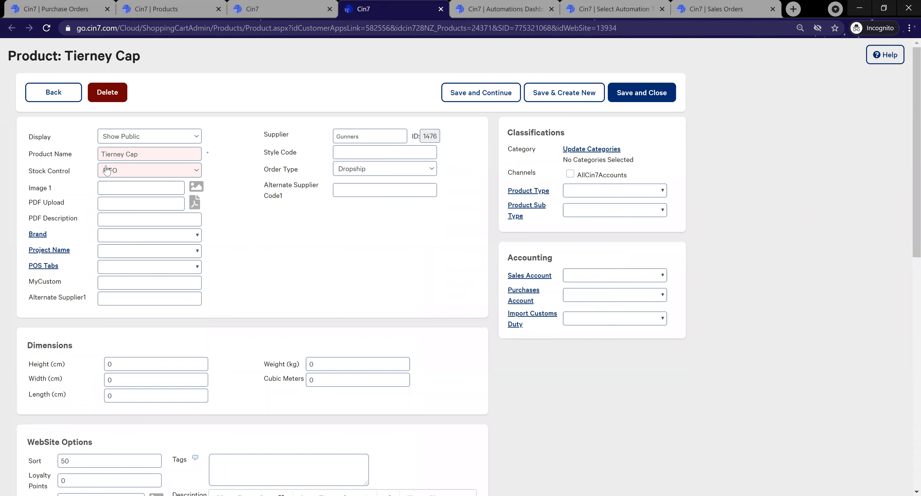
key("ctrl+shift+Tab")
scroll(45, 406, "down", 15)
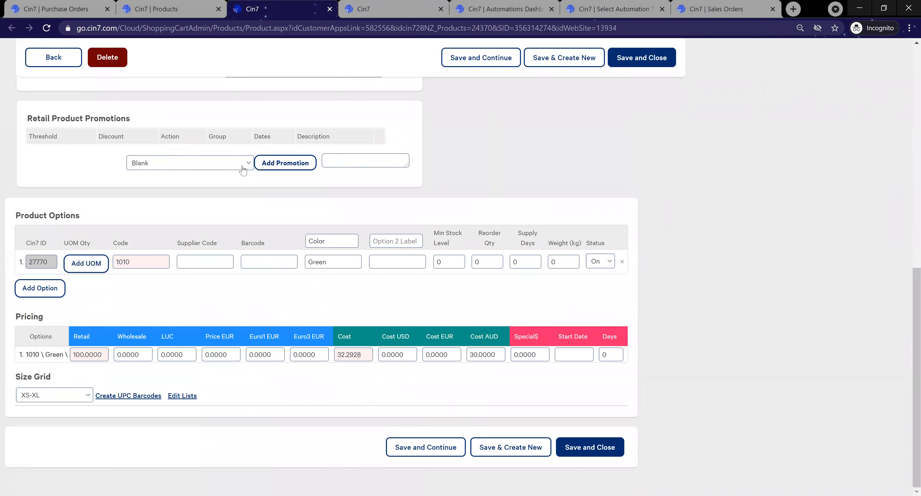
scroll(243, 170, "up", 15)
left_click(330, 10)
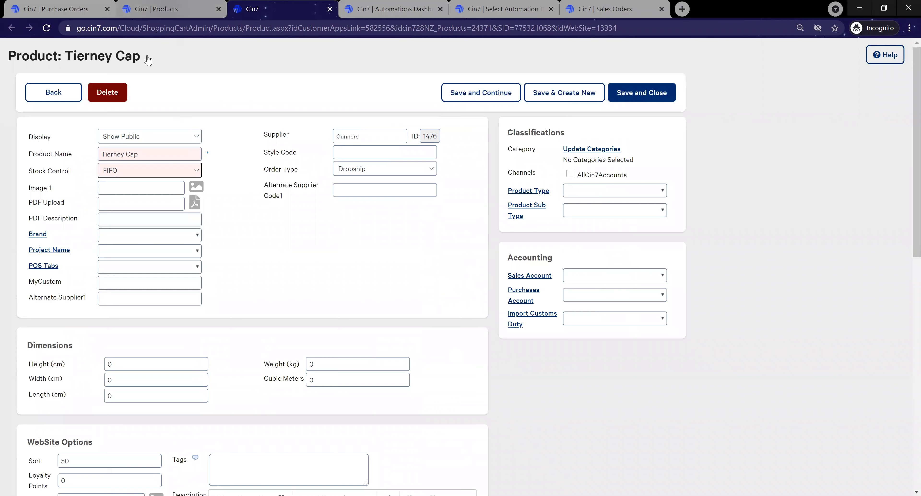
Step: Close the remaining product record and start a new sales order from the sales orders list
key("ctrl+shift+Tab")
middle_click(137, 51)
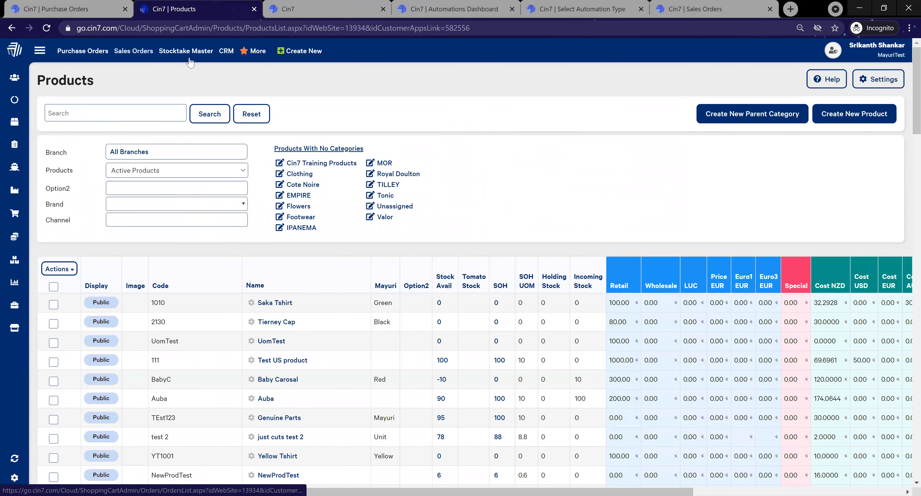
left_click(329, 10)
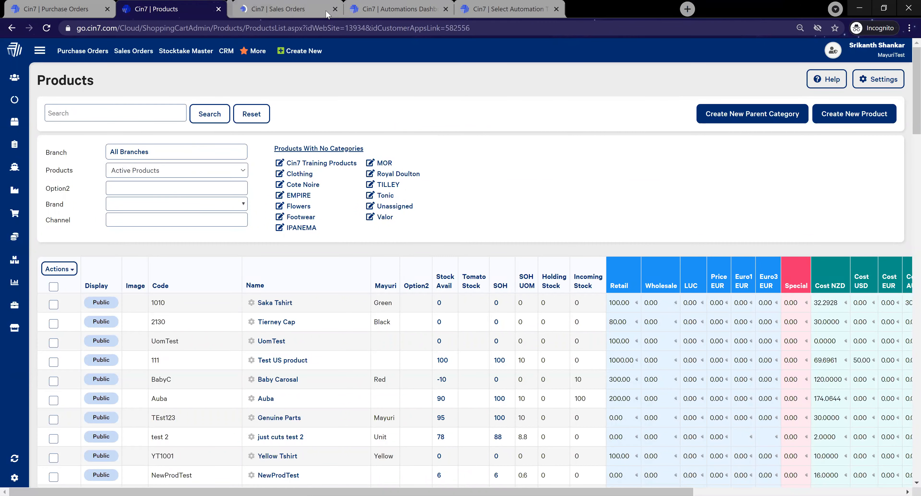
key("ctrl+Tab")
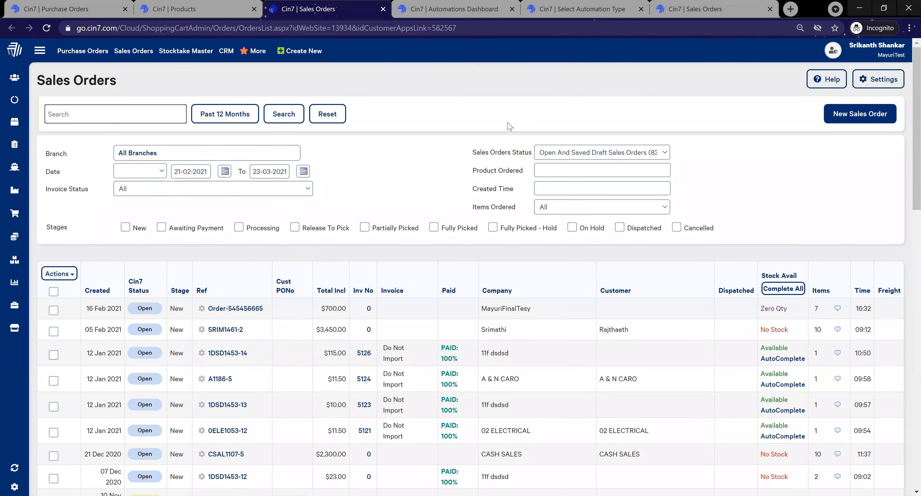
left_click(858, 114)
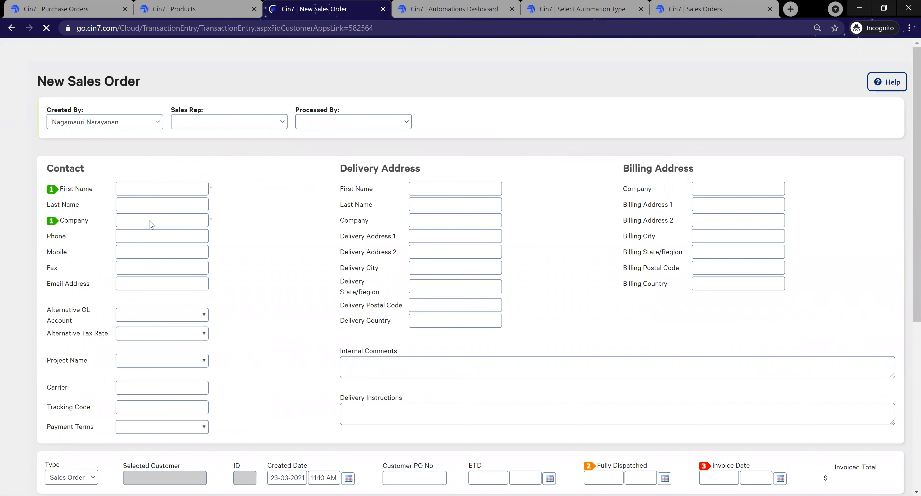
Step: Search the company field and select the existing customer contact of the company Spain for the order
left_click(152, 224)
type("mik")
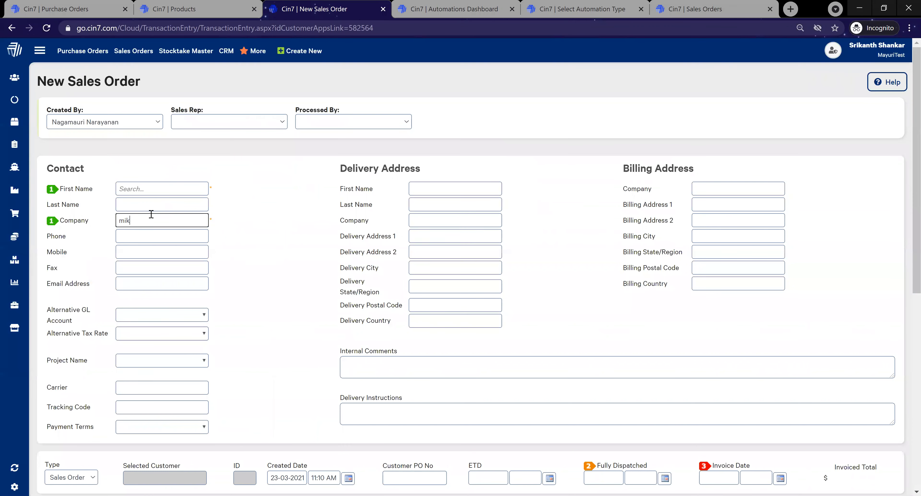
left_click(187, 256)
Step: Search for "saka" on the first order line and add the Saka Tshirt product
scroll(266, 295, "down", 8)
left_click(264, 290)
type("saks")
key("BackSpace")
type("a")
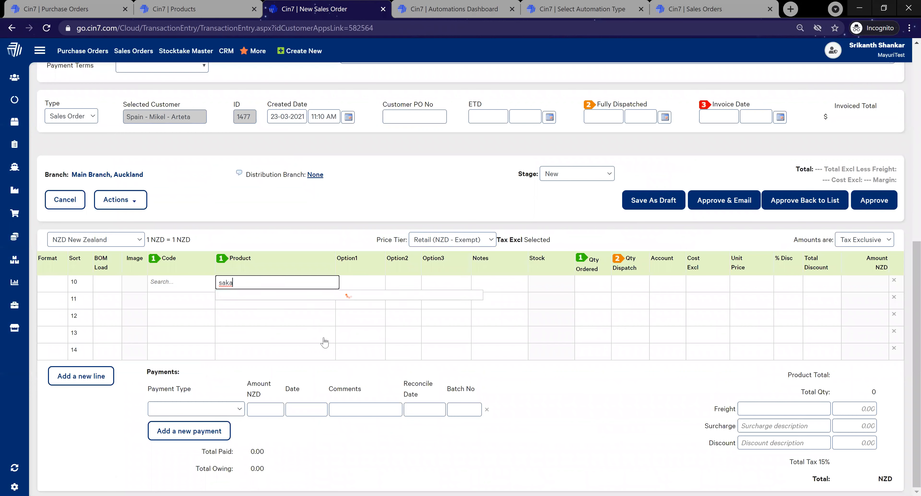
left_click(303, 297)
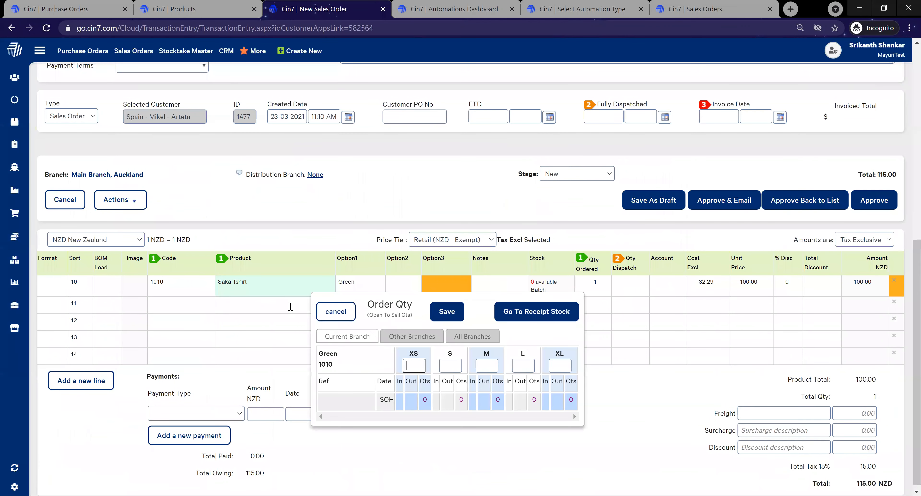
Step: Set the Saka Tshirt order quantity to 10 for each of the sizes XS, S, M, L and XL, and save the quantities
left_click(414, 365)
type("10")
left_click(449, 365)
type("10")
key("Tab")
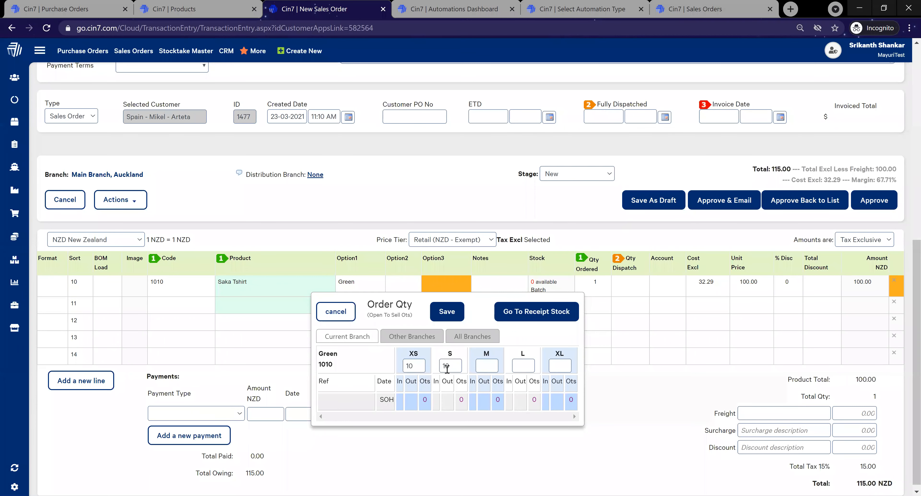
left_click(494, 364)
type("10")
left_click(531, 367)
type("10")
left_click(560, 367)
type("10")
left_click(447, 312)
Step: Add Tierney Cap on the second order line with quantity 10, and approve the sales order back to the list
left_click(282, 323)
type("cap")
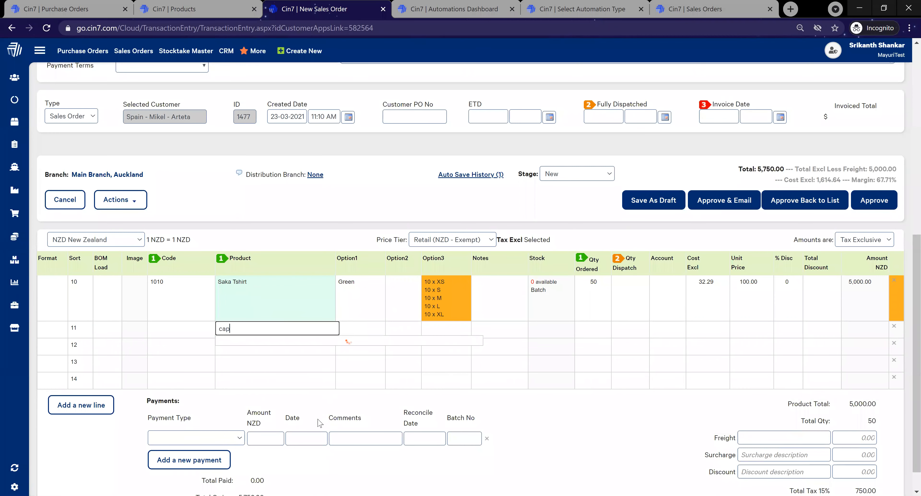
left_click(289, 353)
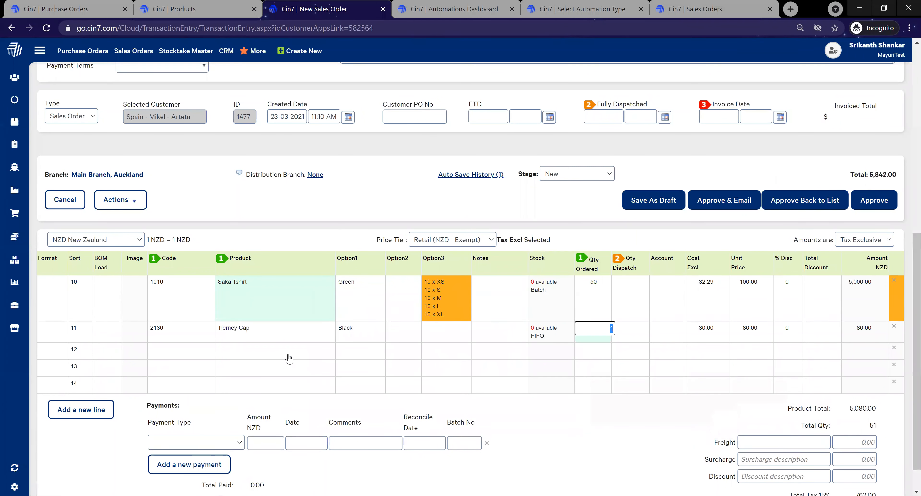
type("10")
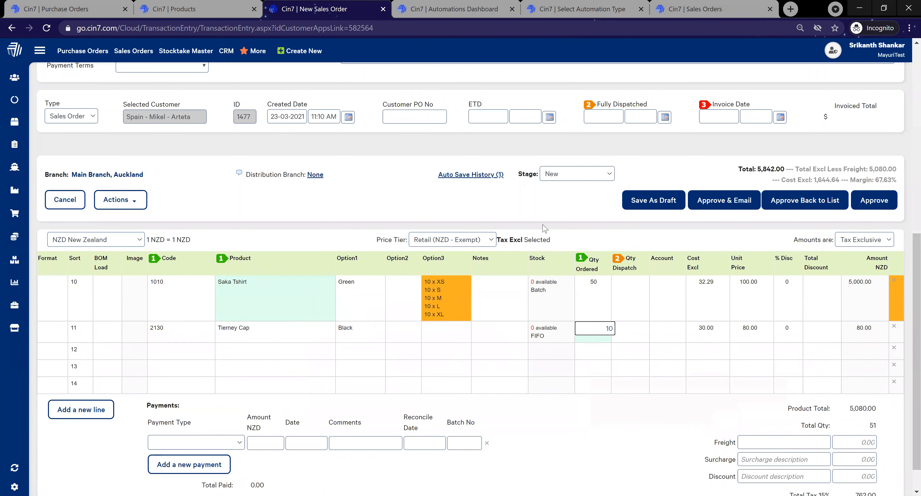
left_click(780, 202)
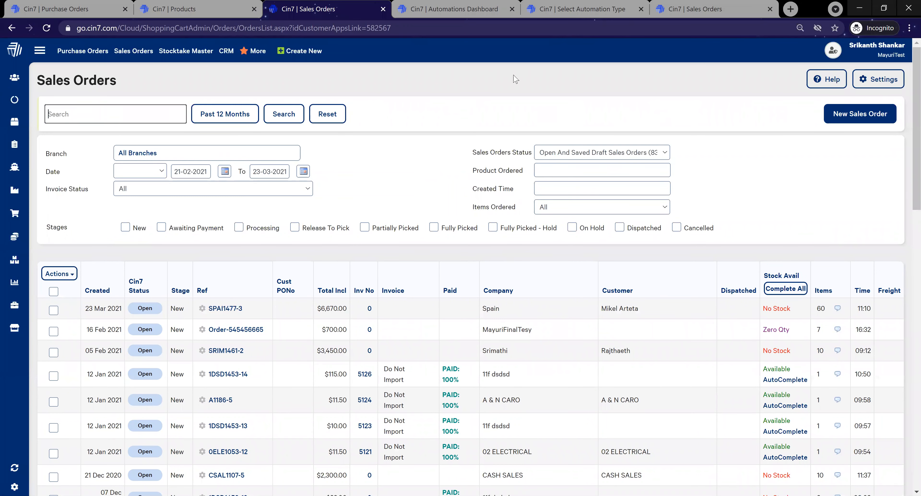
Step: Open the settings of the Dropship bot among the purchasing automations
left_click(479, 8)
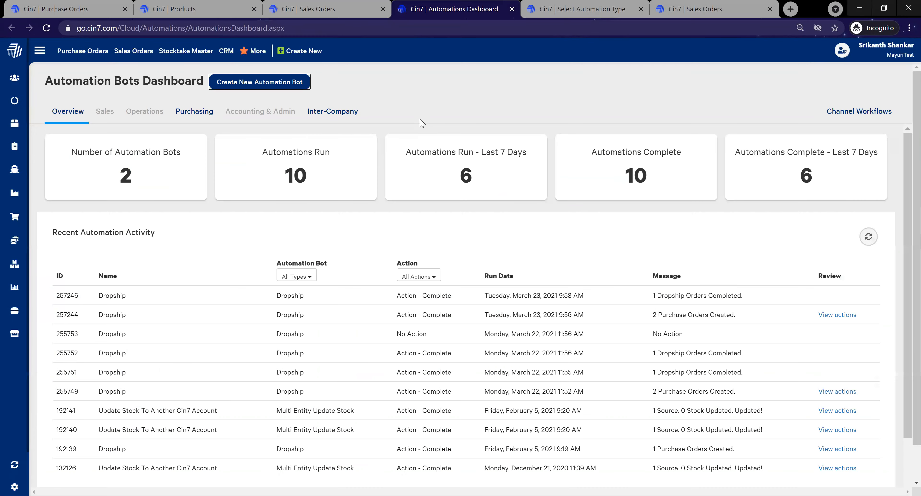
left_click(204, 115)
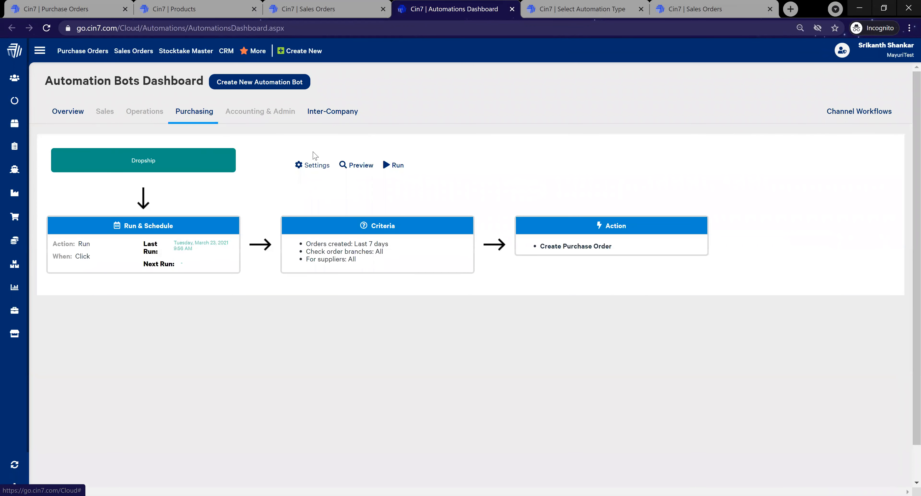
left_click(306, 169)
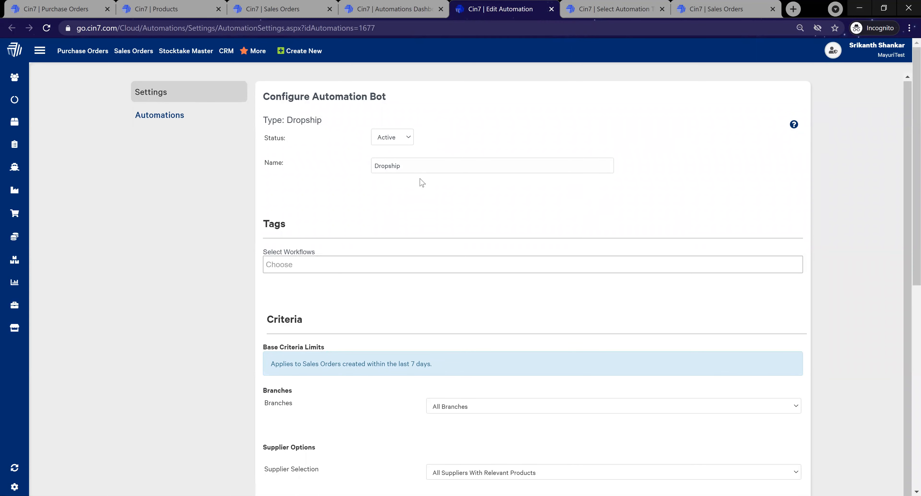
Step: Compare the Dropship bot's criteria in its settings with the workflow summary on the automations dashboard
scroll(422, 183, "down", 3)
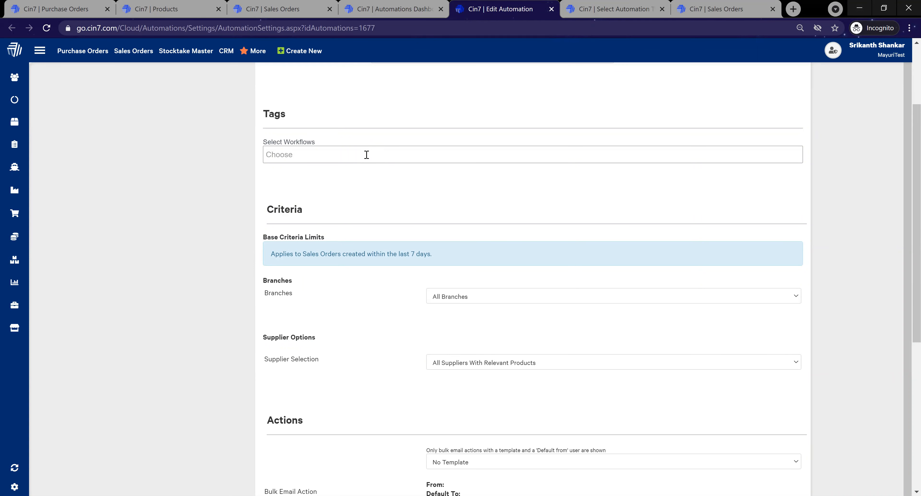
left_click(381, 5)
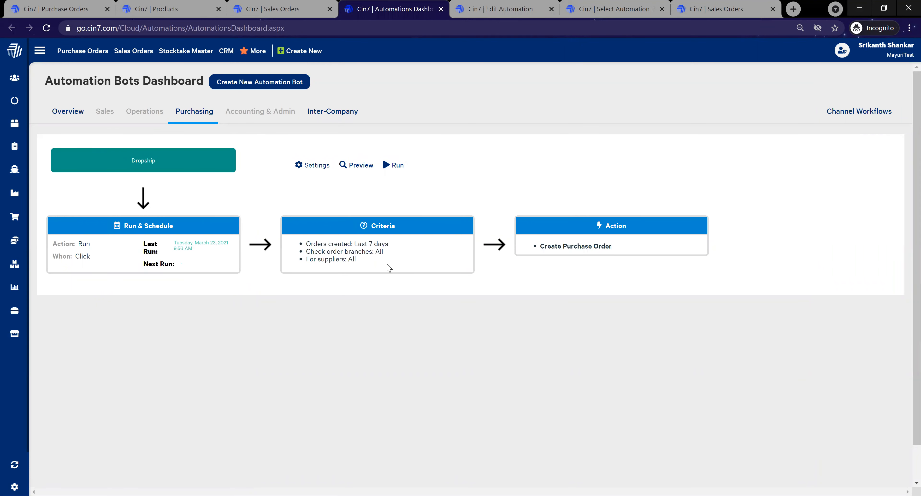
left_click(501, 9)
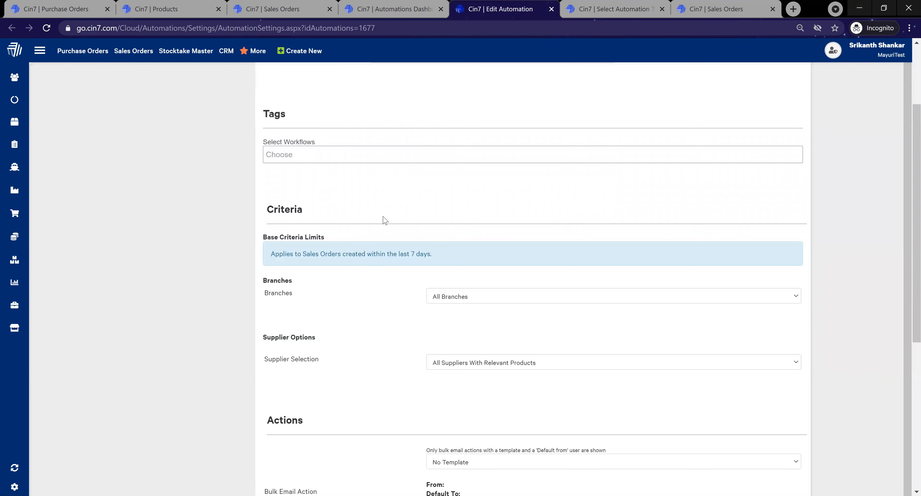
scroll(385, 220, "down", 3)
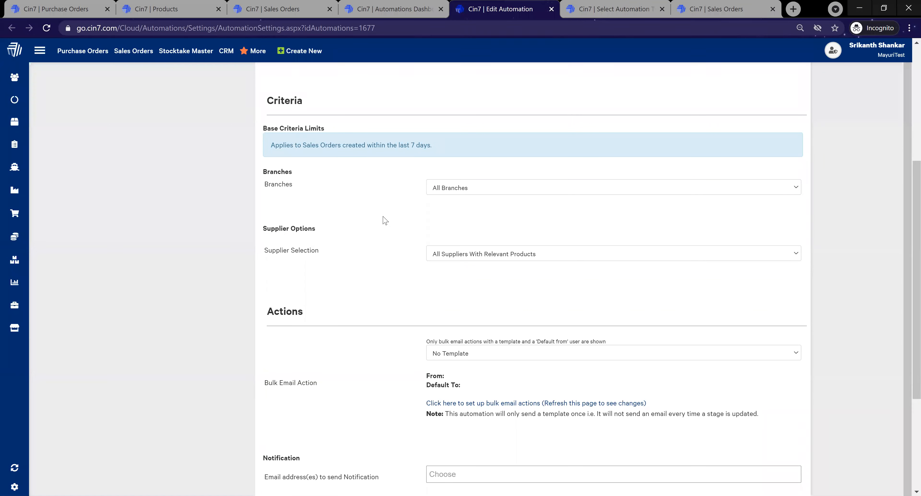
Step: Switch the bot's branch criteria to Selected Branches to view the individual branches, and restore All Branches
left_click(483, 190)
left_click(494, 201)
left_click(493, 193)
left_click(490, 219)
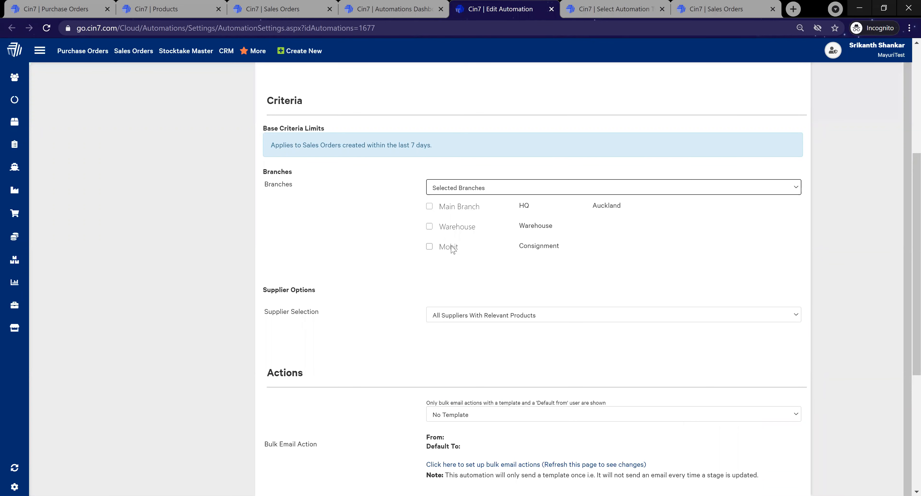
left_click(499, 190)
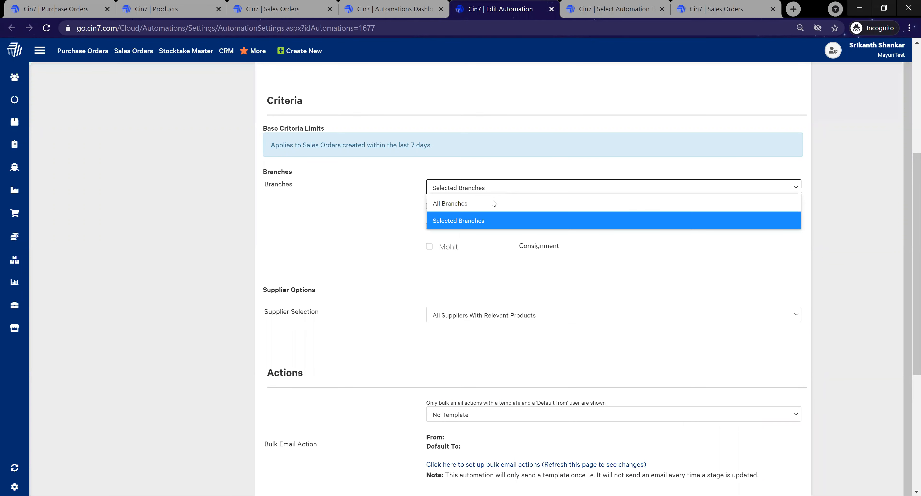
left_click(493, 203)
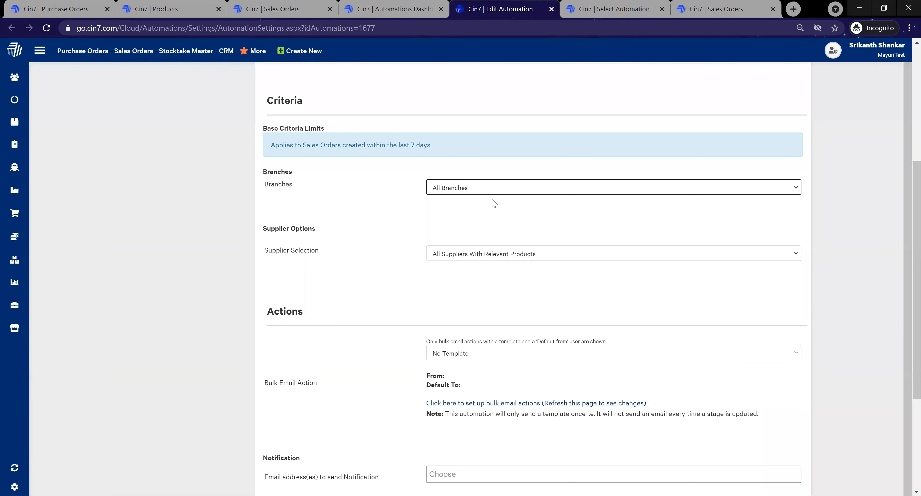
Step: Examine the supplier selection and bulk email template choices, keeping All Suppliers With Relevant Products and No Template
left_click(547, 255)
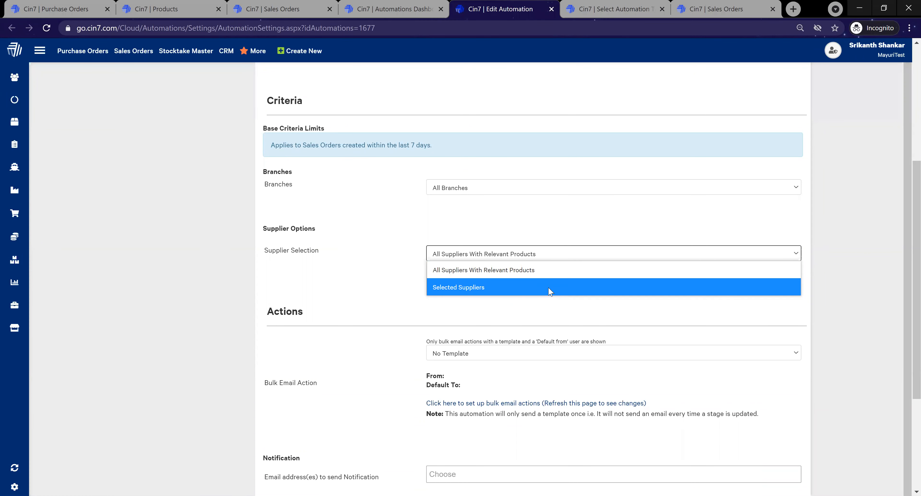
left_click(503, 277)
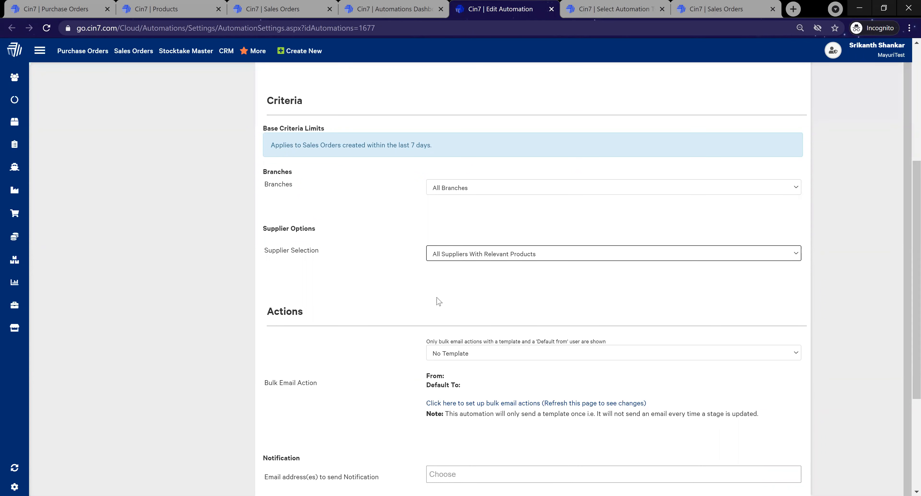
scroll(437, 301, "down", 2)
left_click(504, 282)
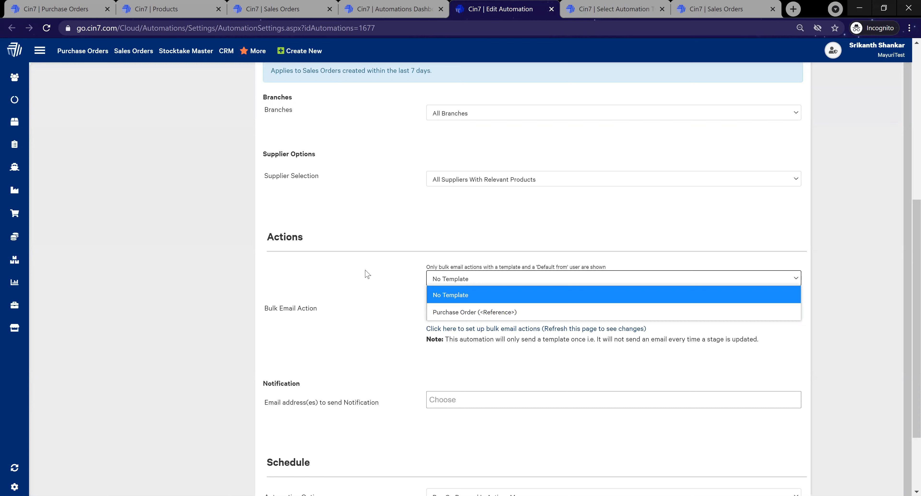
left_click(380, 273)
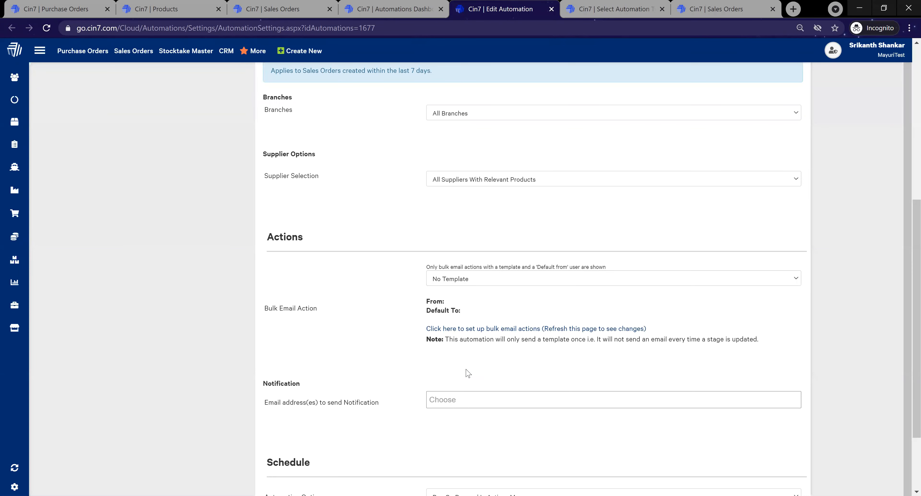
Step: Review the notification email recipients and schedule settings of the Dropship bot, leaving the recipients empty
scroll(472, 357, "down", 2)
left_click(460, 307)
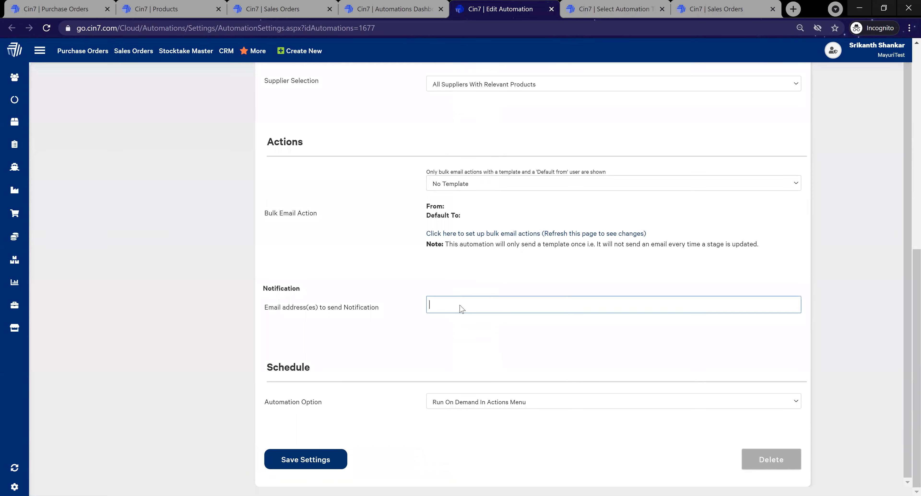
left_click(408, 341)
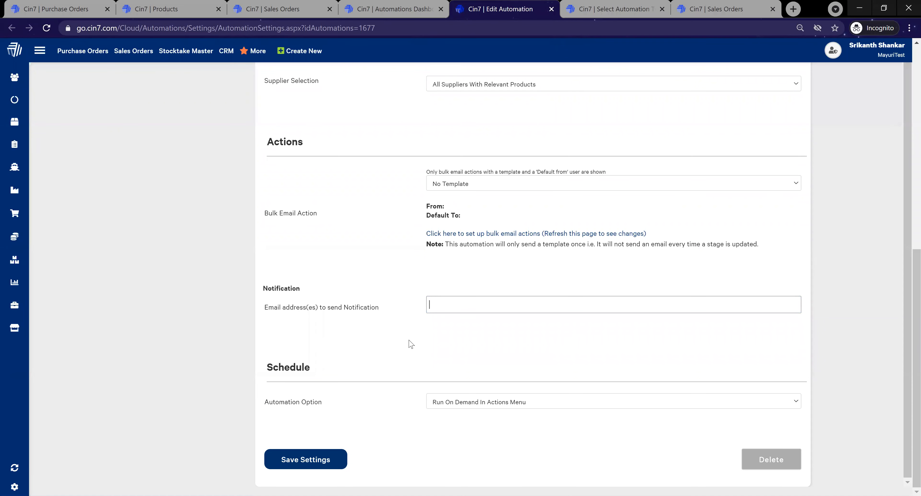